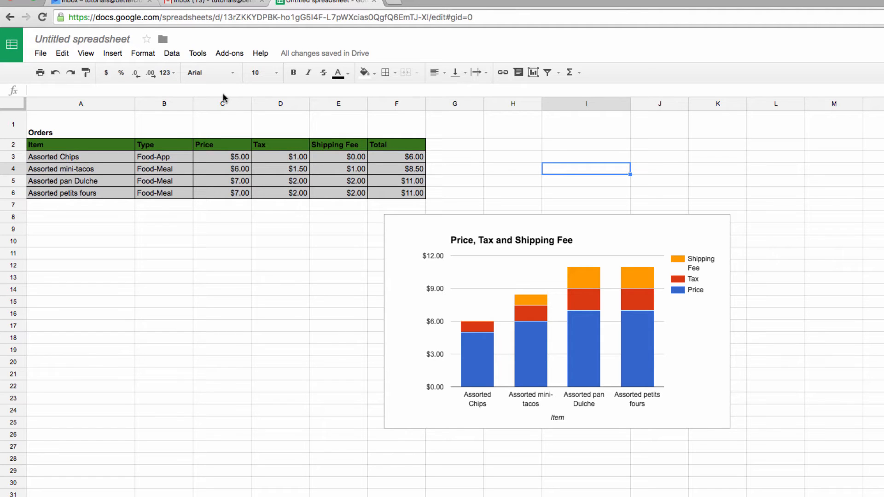
Step: Hide column C (Price) from its header menu, then unhide it so all three chart series return
left_click(223, 102)
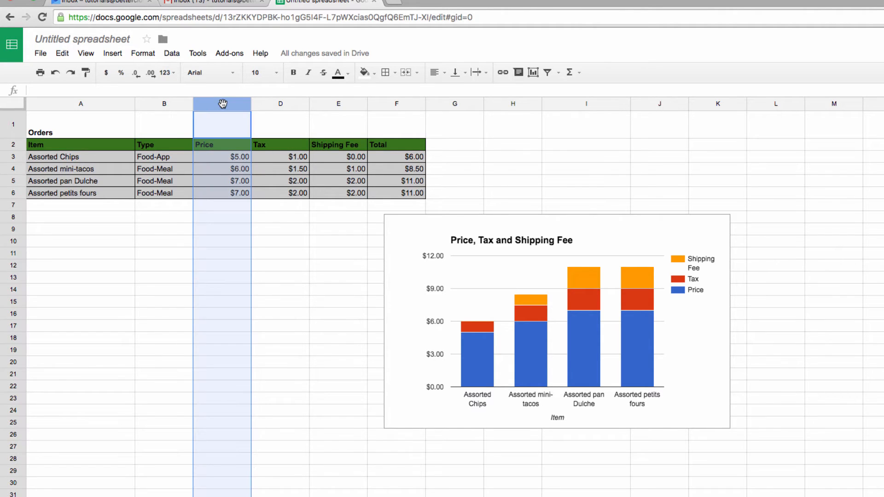
left_click(245, 105)
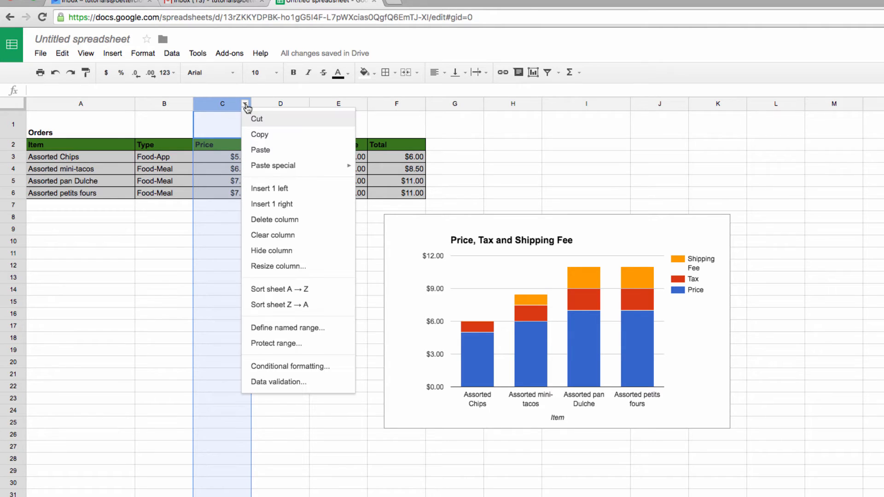
left_click(301, 253)
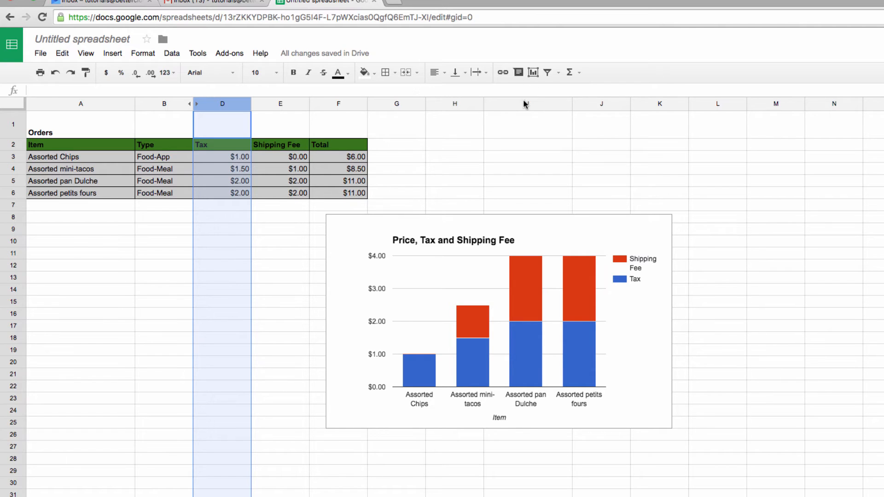
left_click(454, 132)
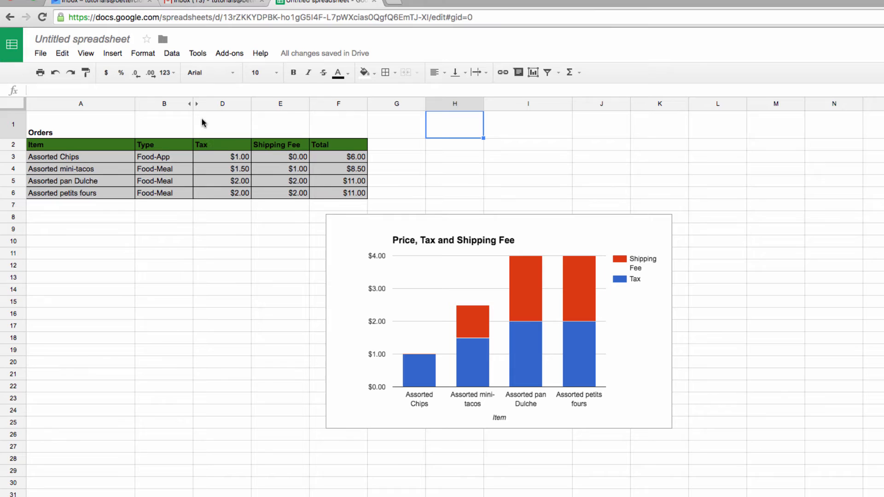
left_click(198, 105)
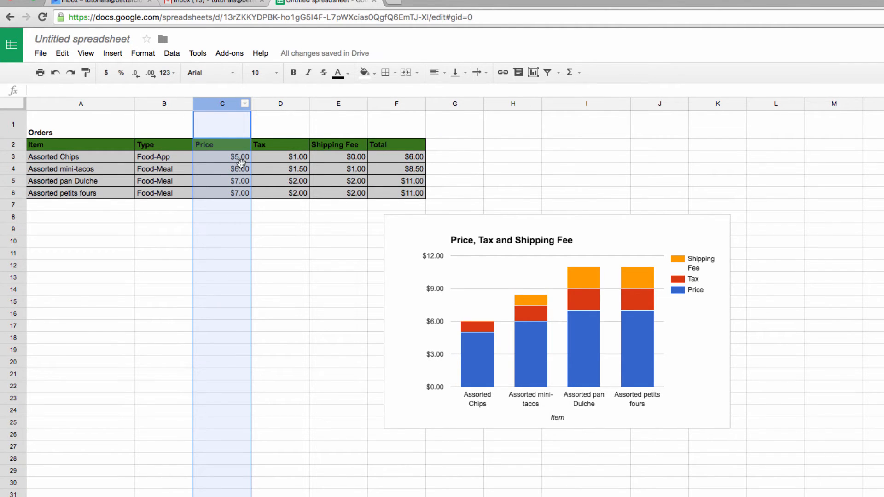
Step: Hide row 6 (Assorted petits fours) via right-click, then unhide it to restore the fourth bar
left_click(13, 194)
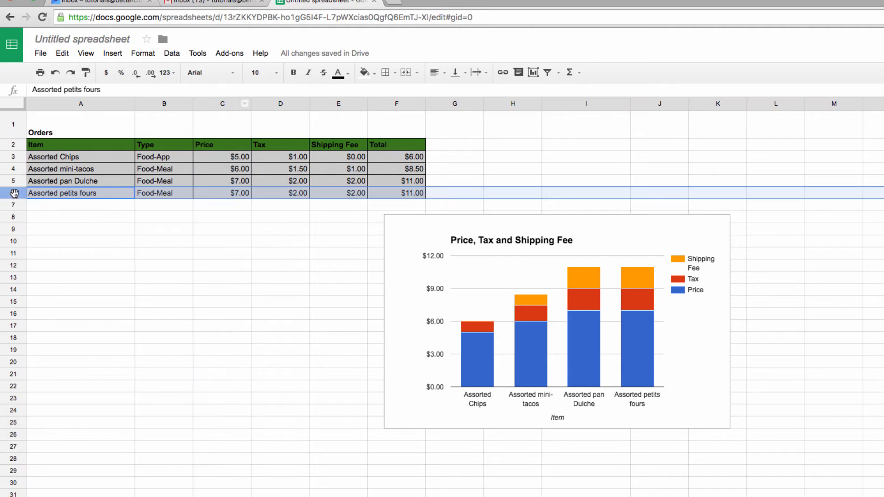
right_click(14, 198)
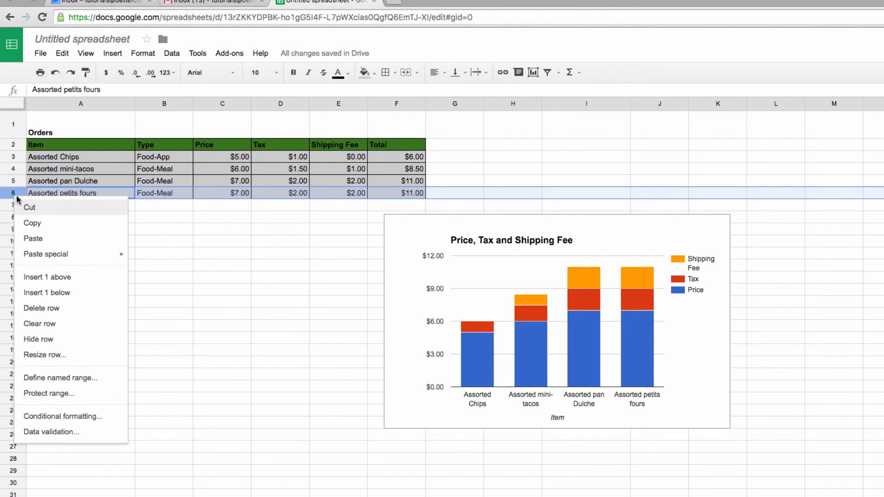
left_click(39, 339)
left_click(32, 230)
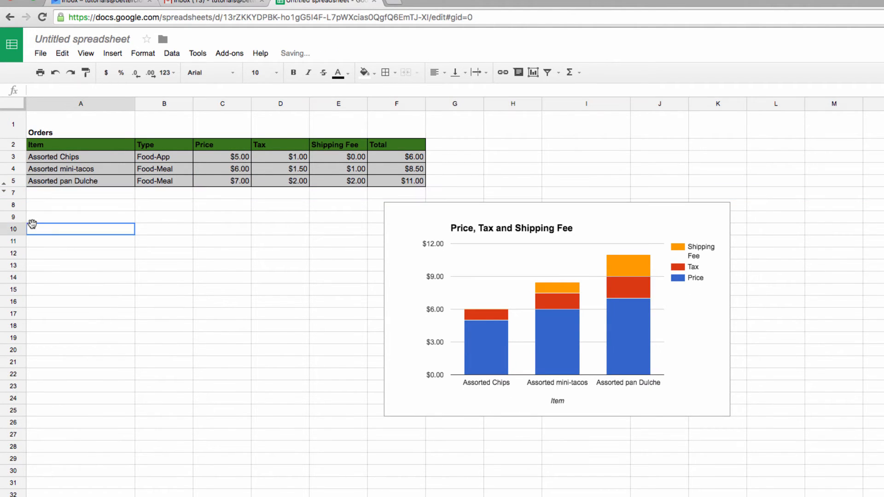
left_click(6, 196)
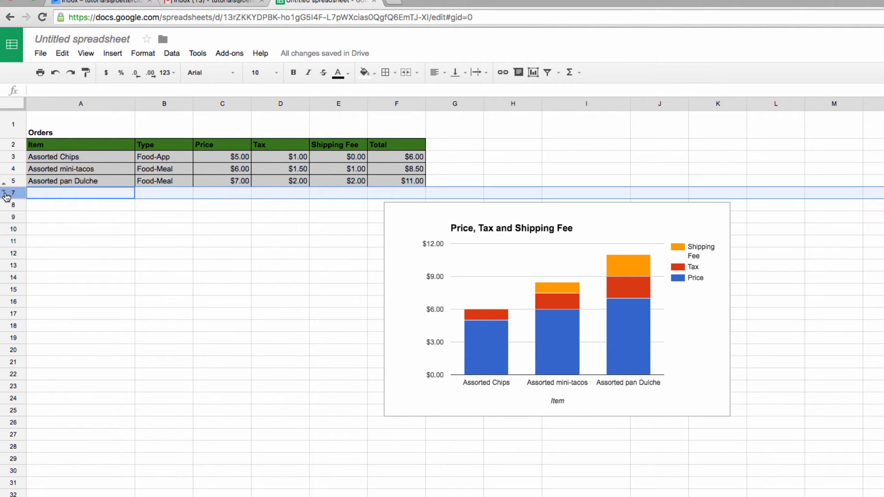
left_click(4, 186)
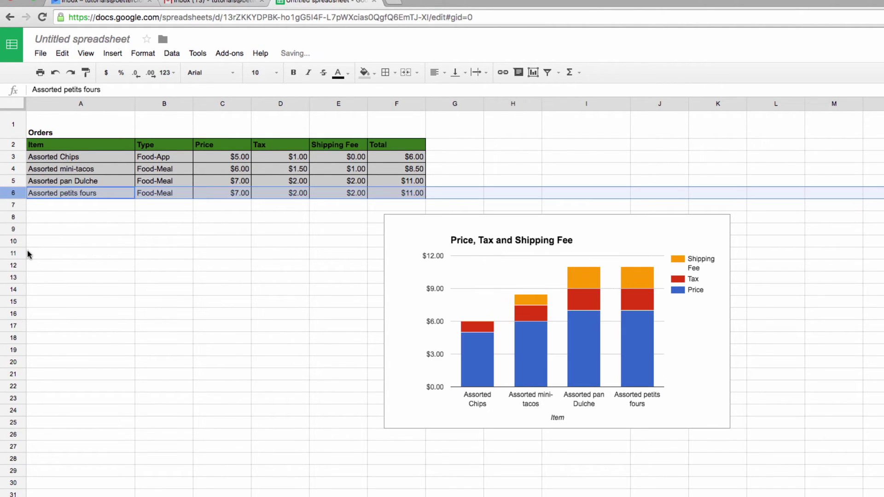
Step: Select columns C through E (Price, Tax, Shipping Fee) after an initial B–F selection attempt
left_click(69, 237)
left_click(152, 103)
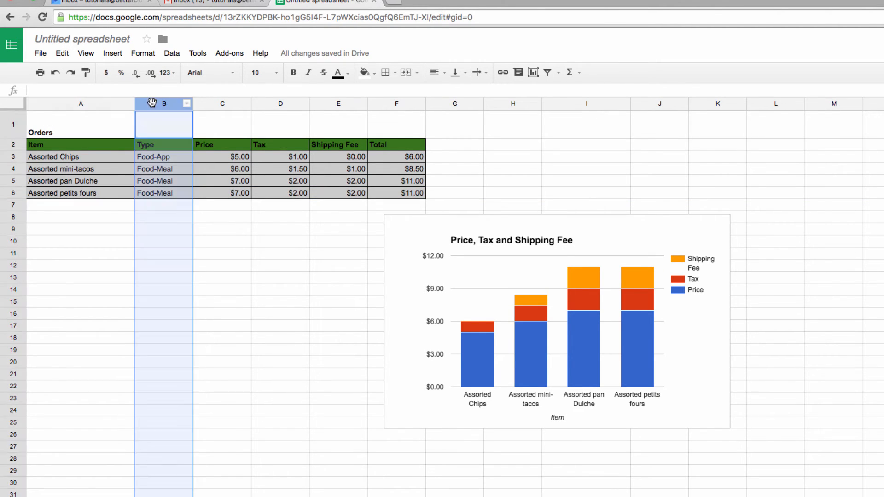
left_click_drag(152, 103, 392, 107)
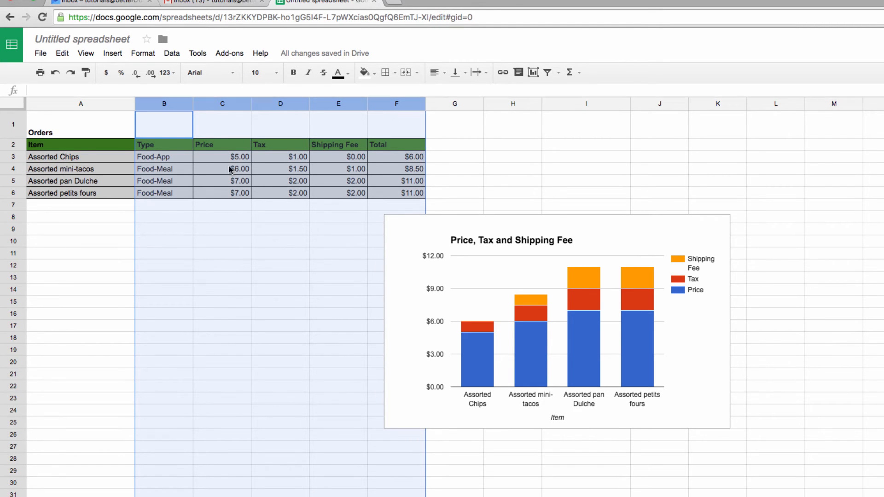
left_click(221, 229)
left_click(211, 102)
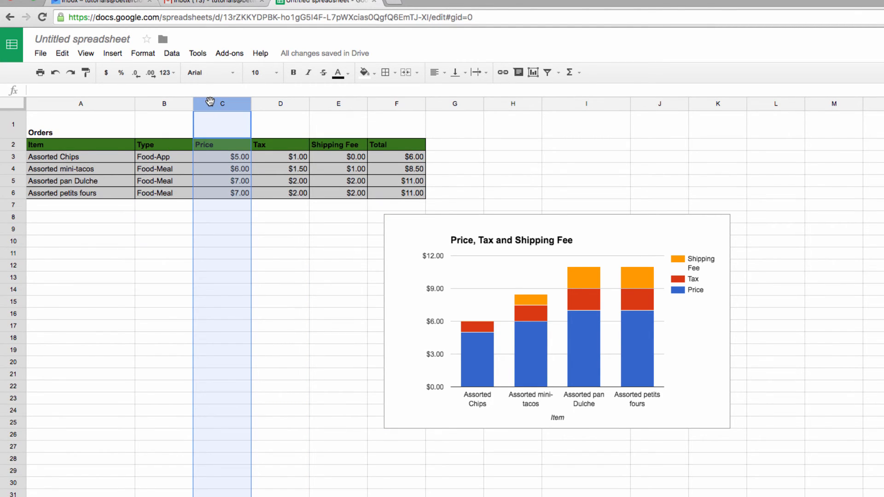
left_click(348, 103, "shift")
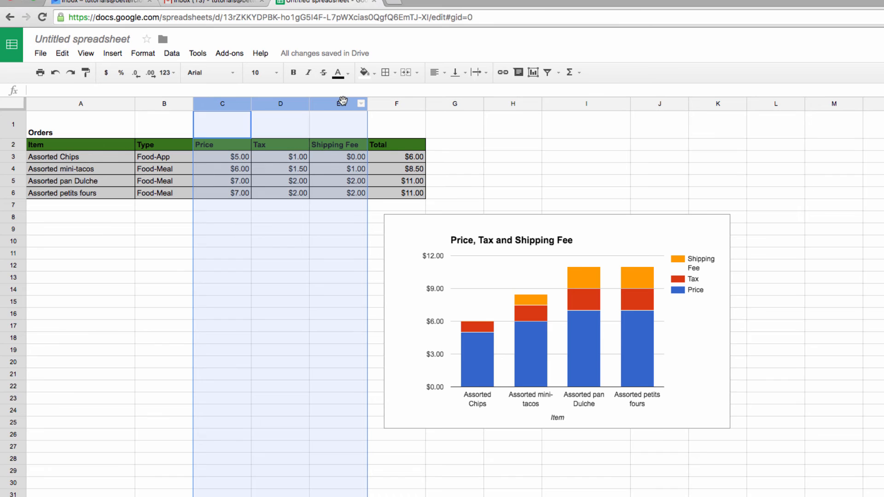
Step: Hide columns C–E together, then unhide them so the full table shows again
right_click(328, 122)
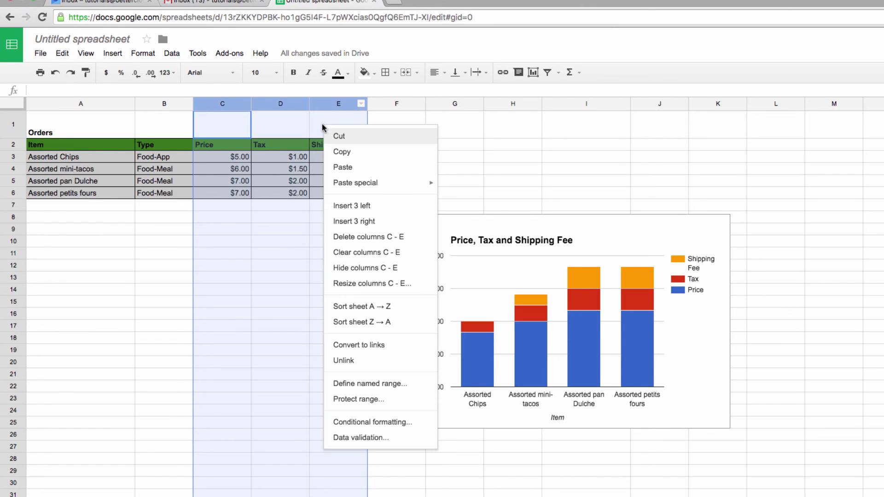
left_click(372, 269)
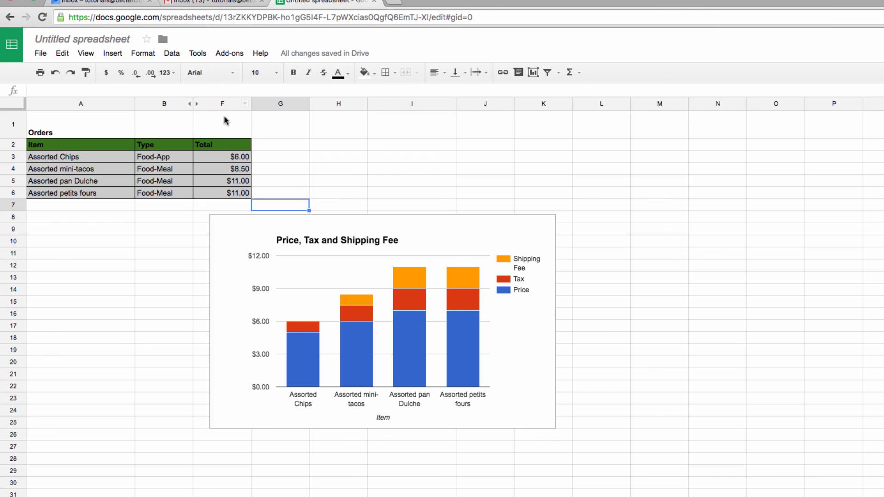
left_click(200, 104)
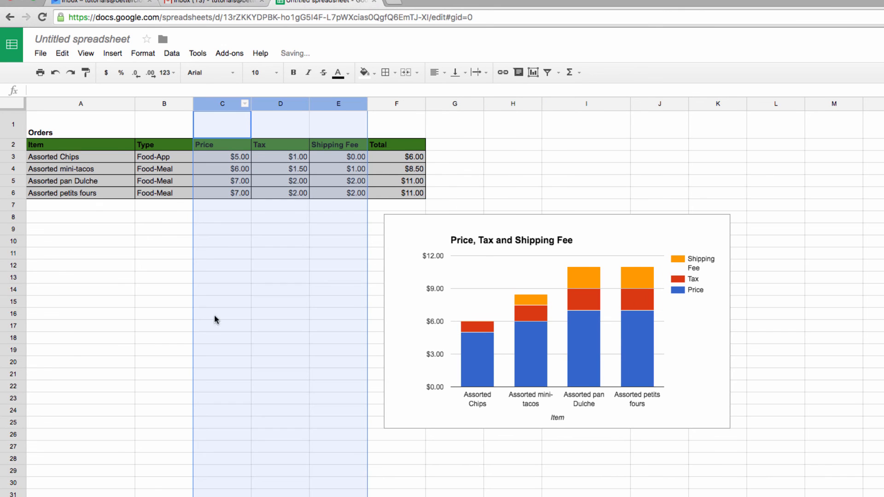
left_click(397, 492)
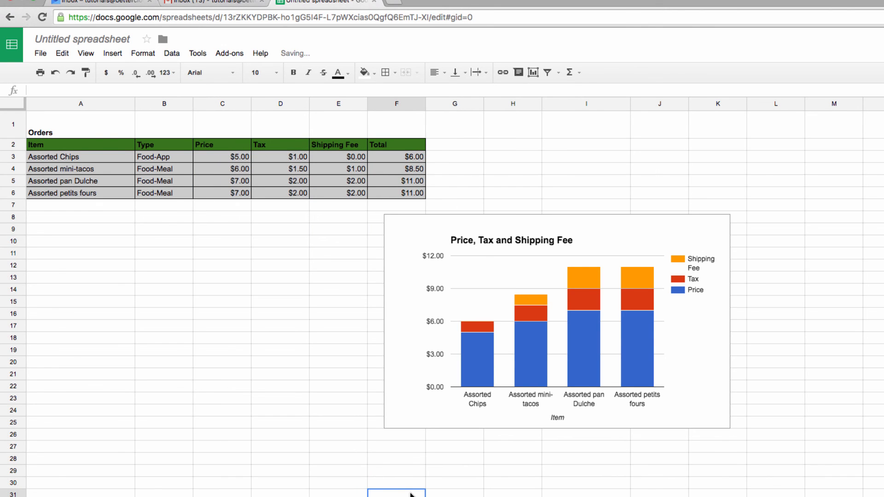